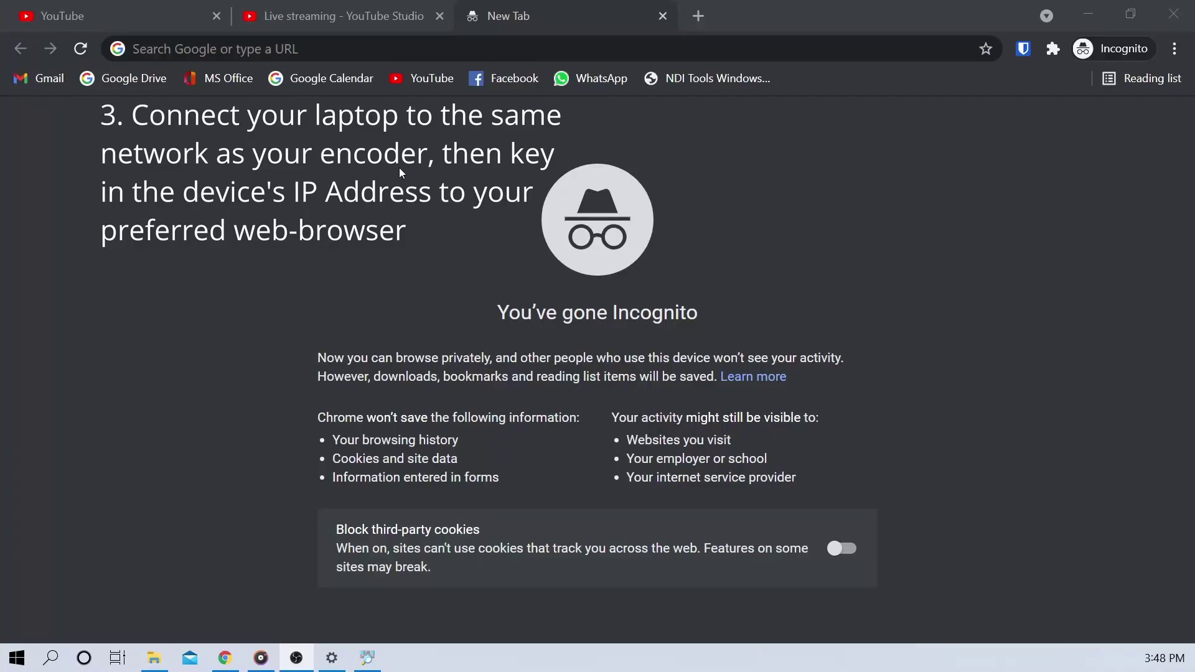
Focus the address bar of the blank incognito Chrome tab
click(302, 48)
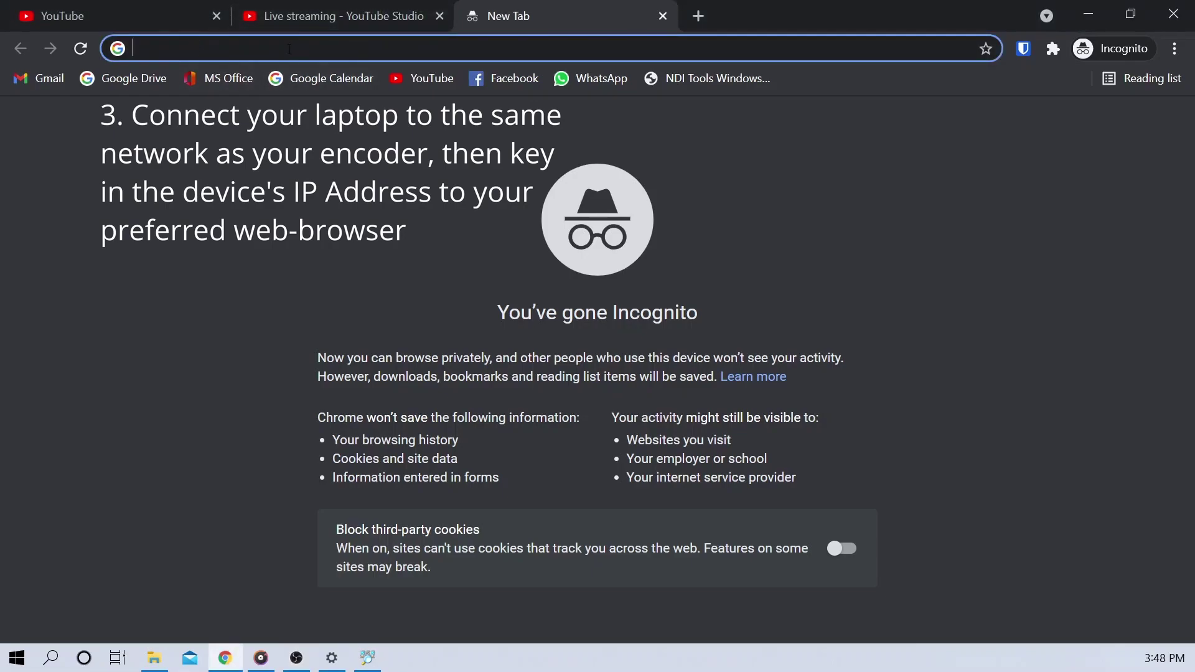
Minimize Chrome and copy the name of device 192.168.5.246 from Advanced IP Scanner's results
click(1088, 14)
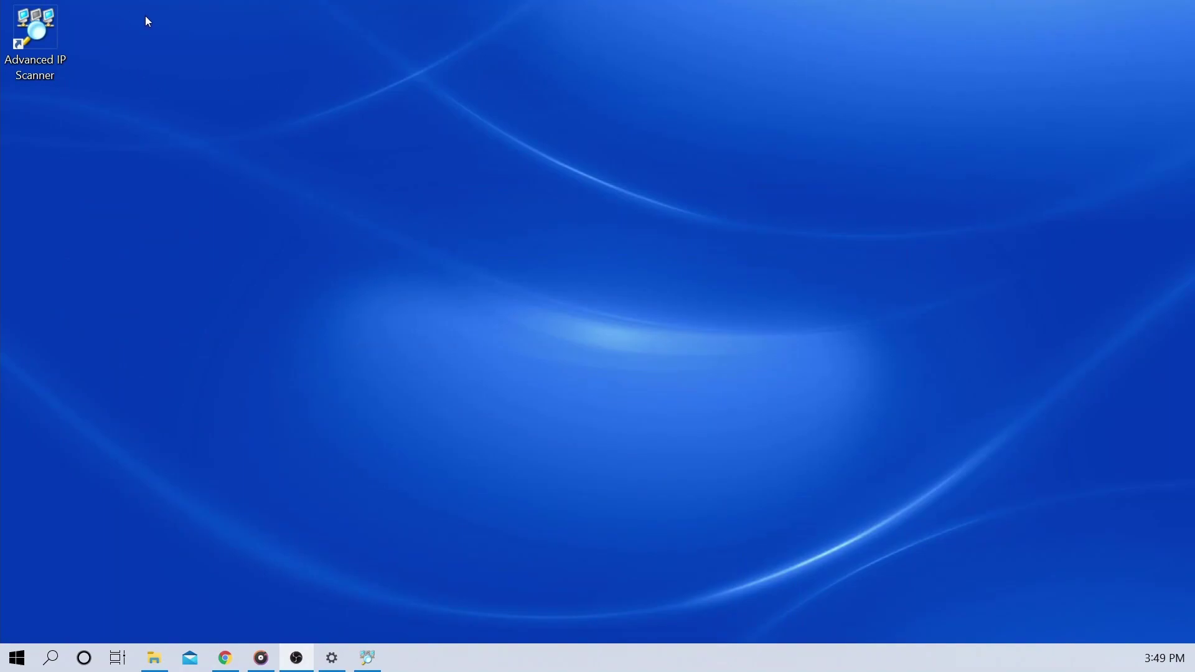
drag(144, 13, 55, 7)
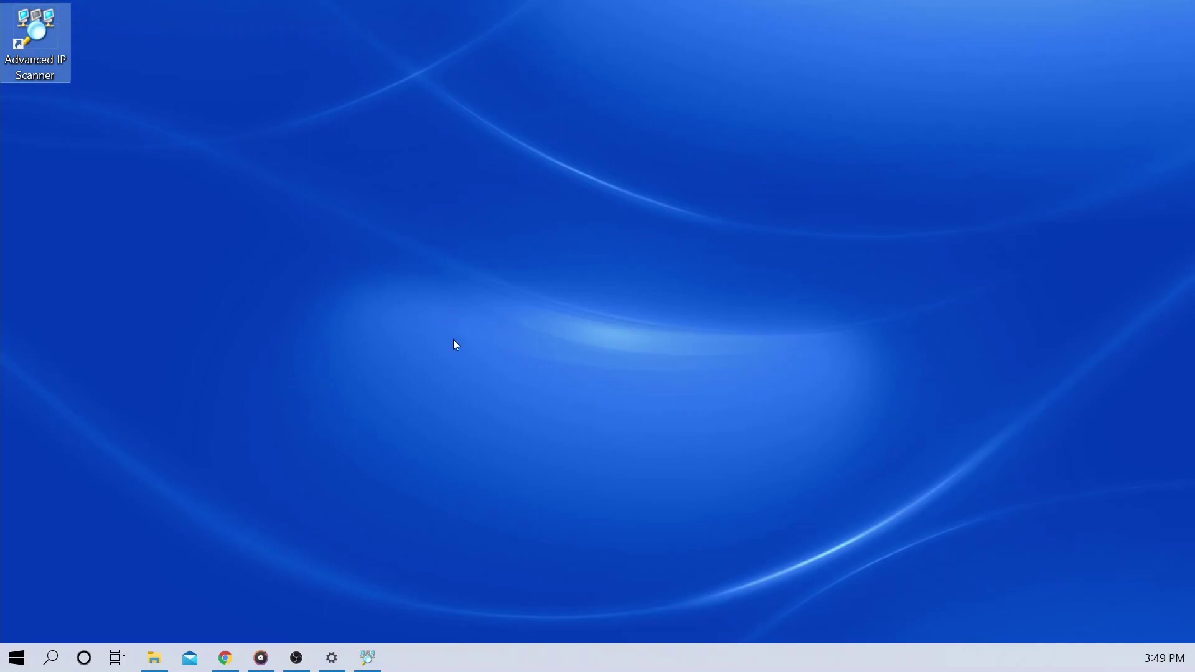
click(368, 658)
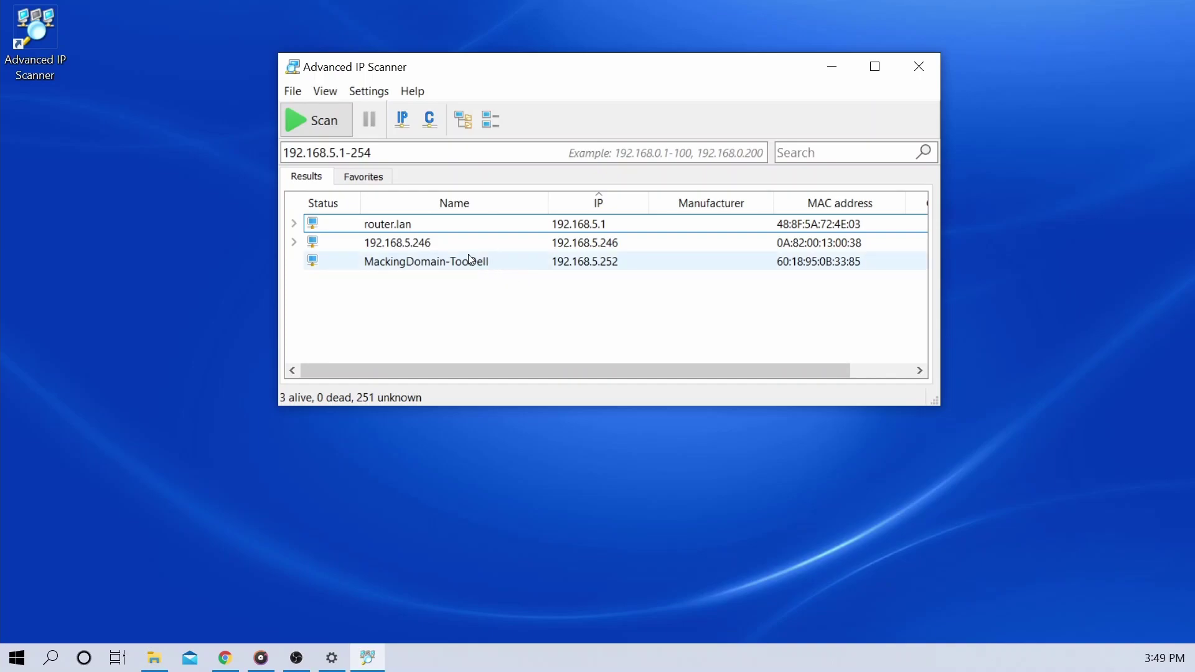
right_click(419, 244)
mouse_move(506, 318)
click(601, 345)
Paste 192.168.5.246 into Chrome's address bar and load the encoder's page
click(235, 659)
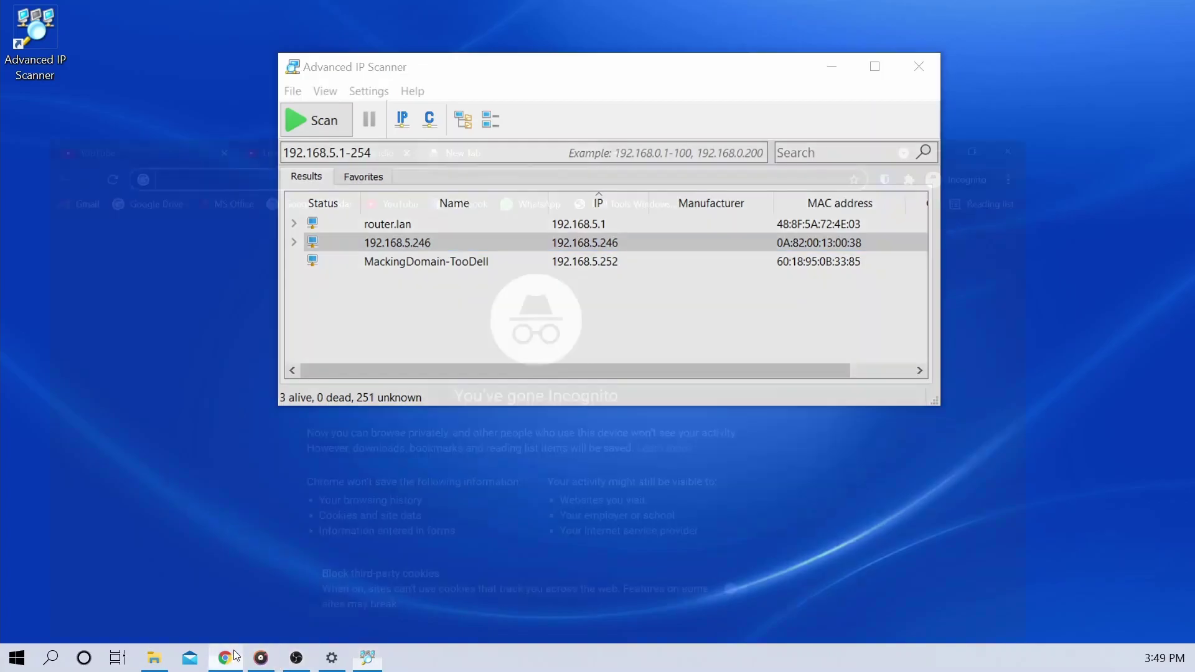
right_click(575, 48)
click(697, 194)
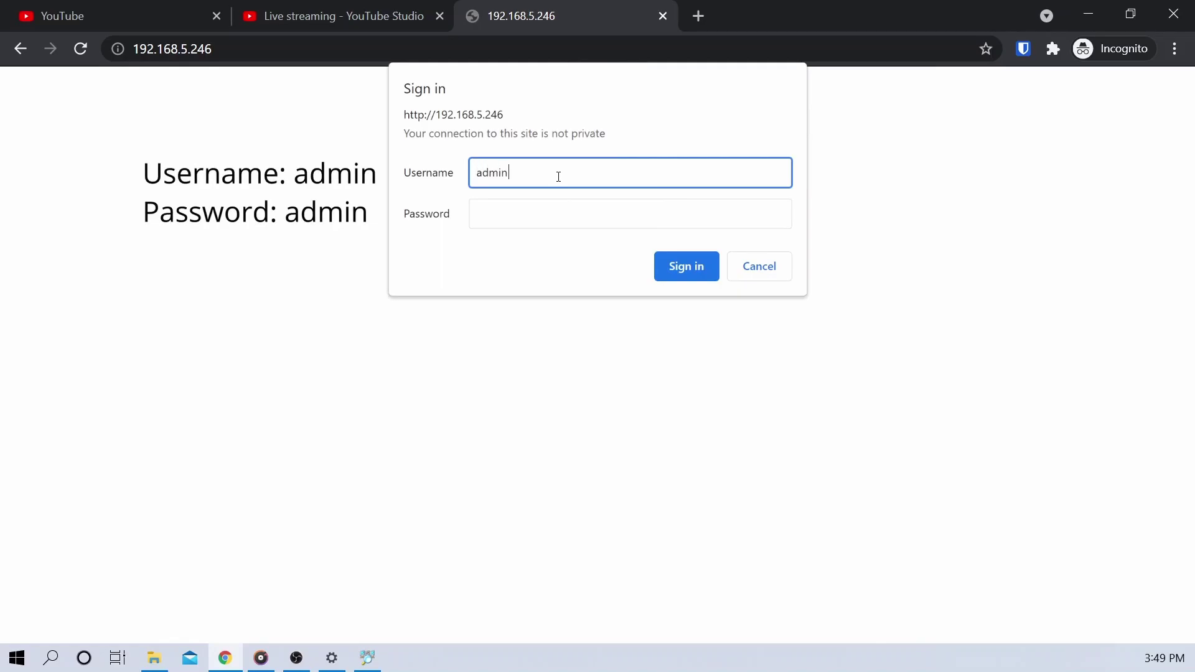
Enter the default password to sign in, then scroll to the H.264 Main Stream section
key(Tab)
text(admin)
key(Return)
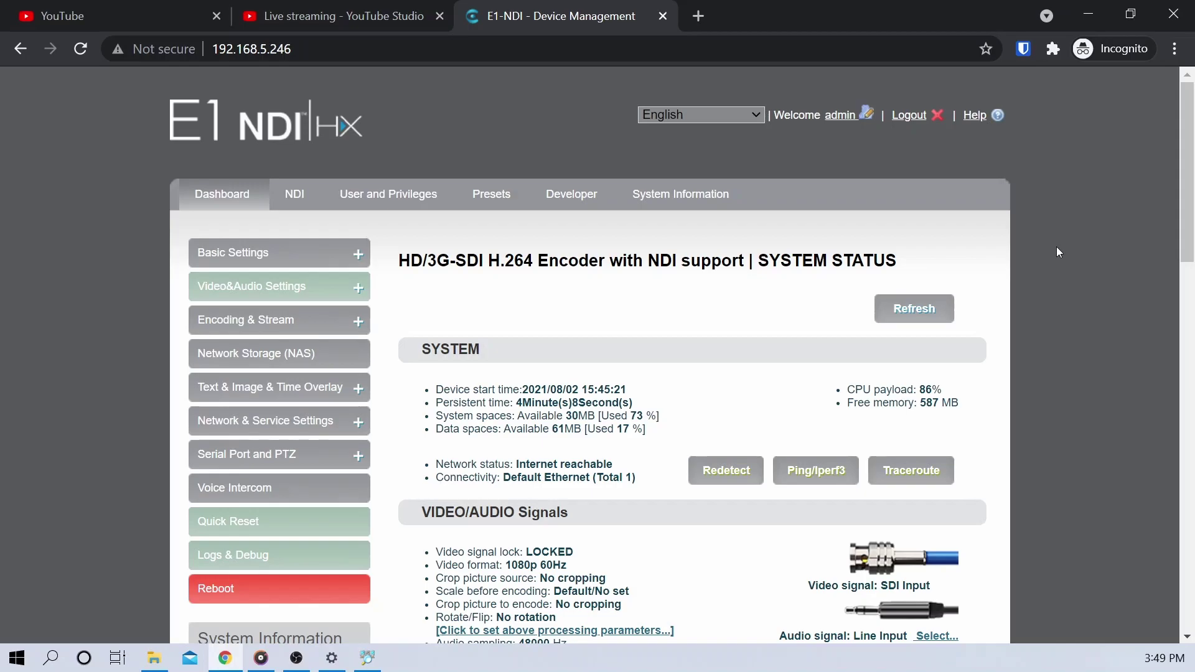
scroll(1056, 246, down, 2)
scroll(1058, 243, up, 2)
scroll(1092, 286, down, 7)
scroll(1093, 284, down, 4)
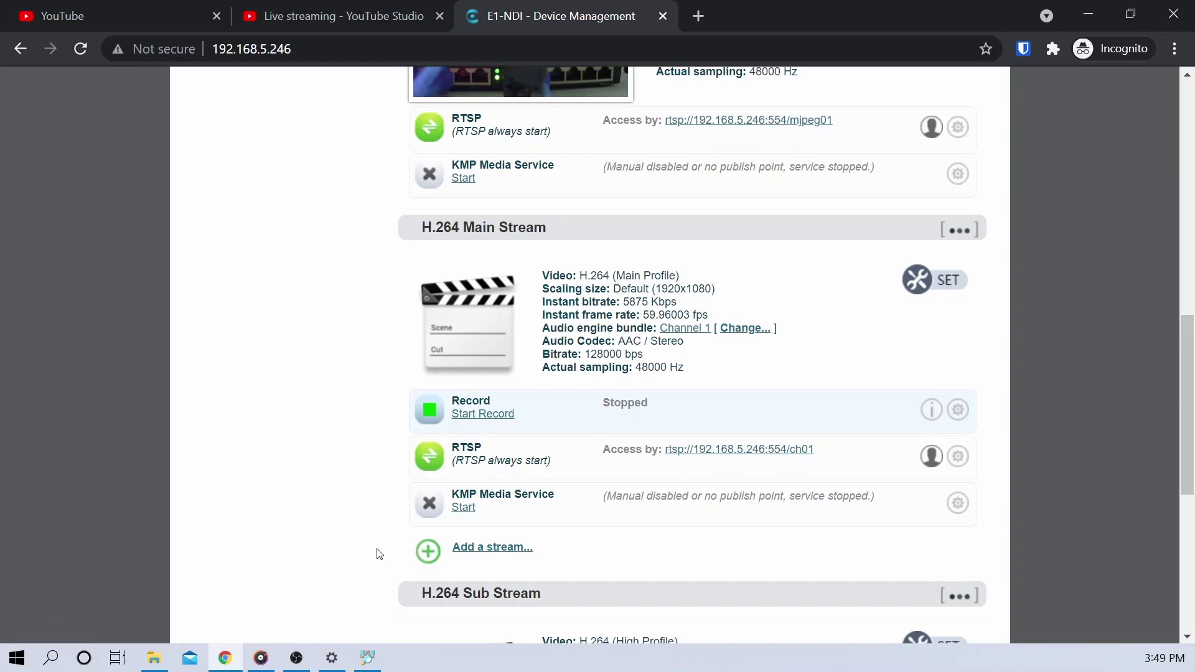
Add an RTMP Pushing stream service to the H.264 Main Stream and confirm
click(430, 557)
click(646, 301)
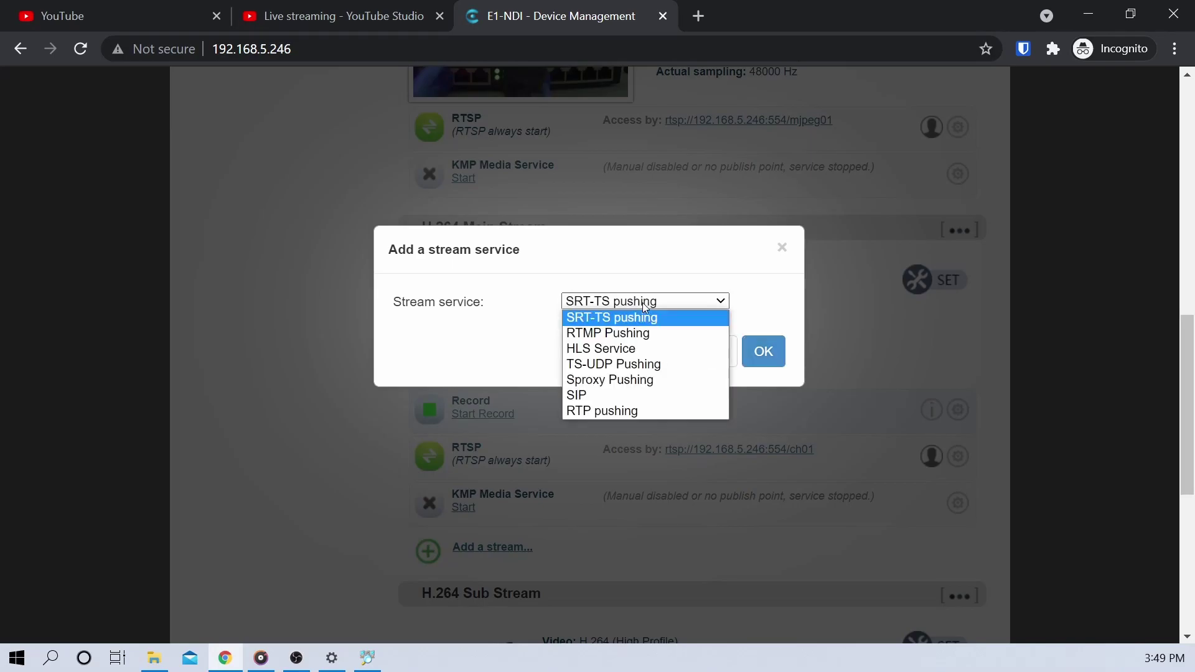
click(646, 335)
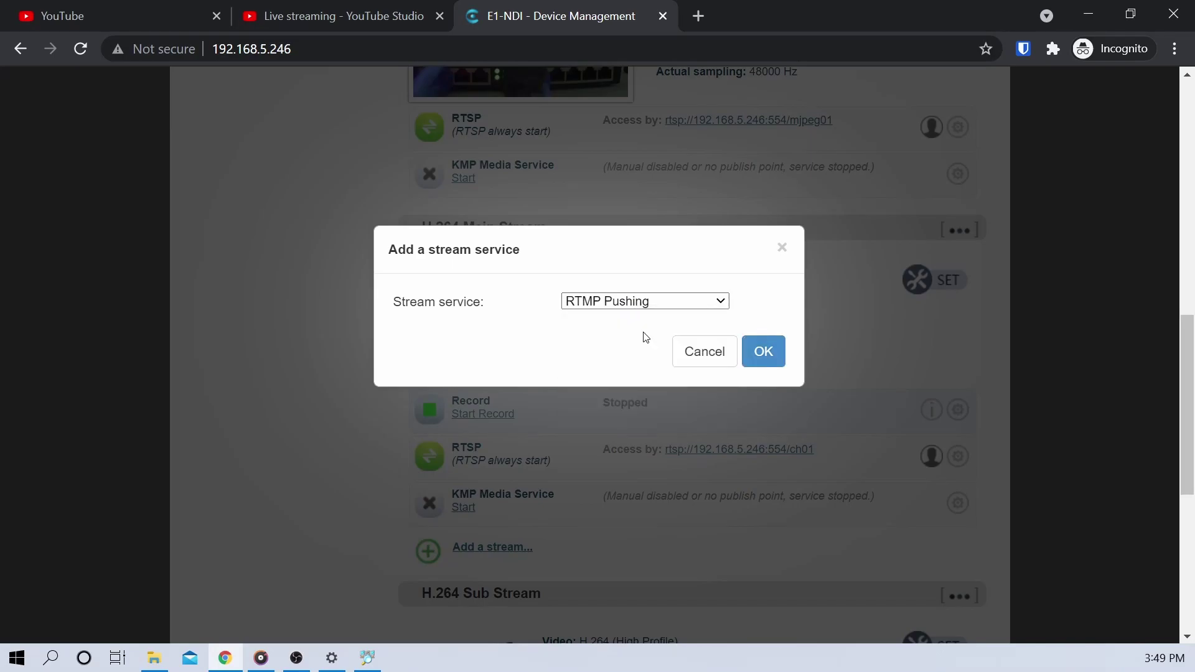
click(764, 361)
click(724, 346)
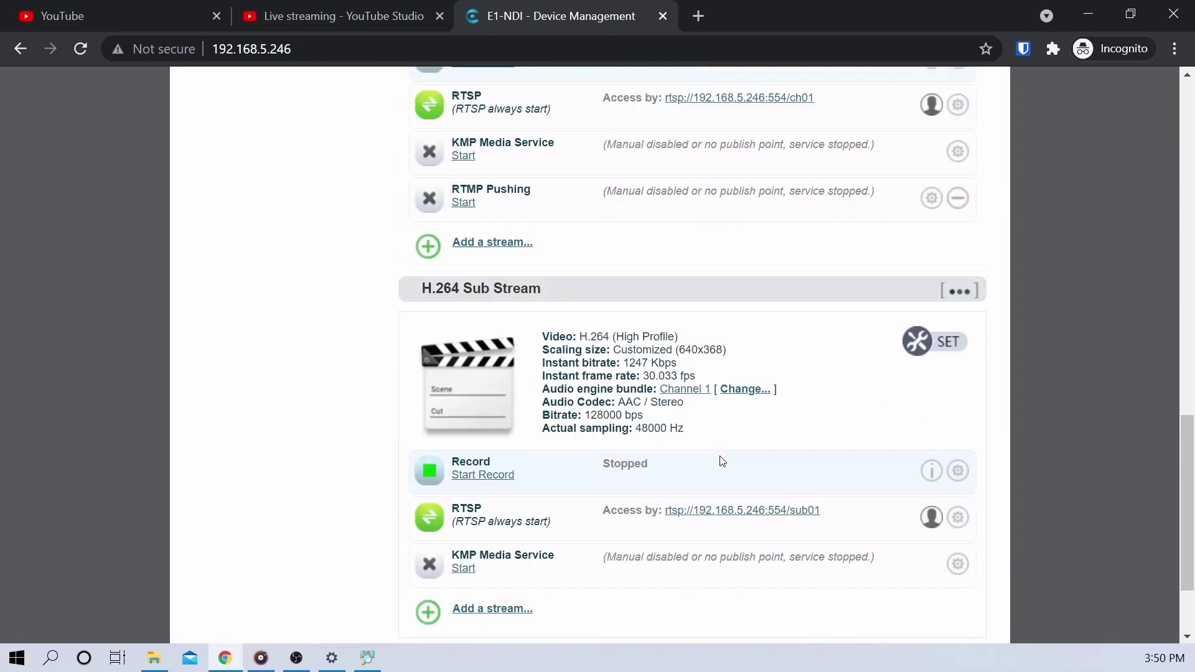
Open the RTMP Pushing service's parameter page
scroll(731, 443, up, 1)
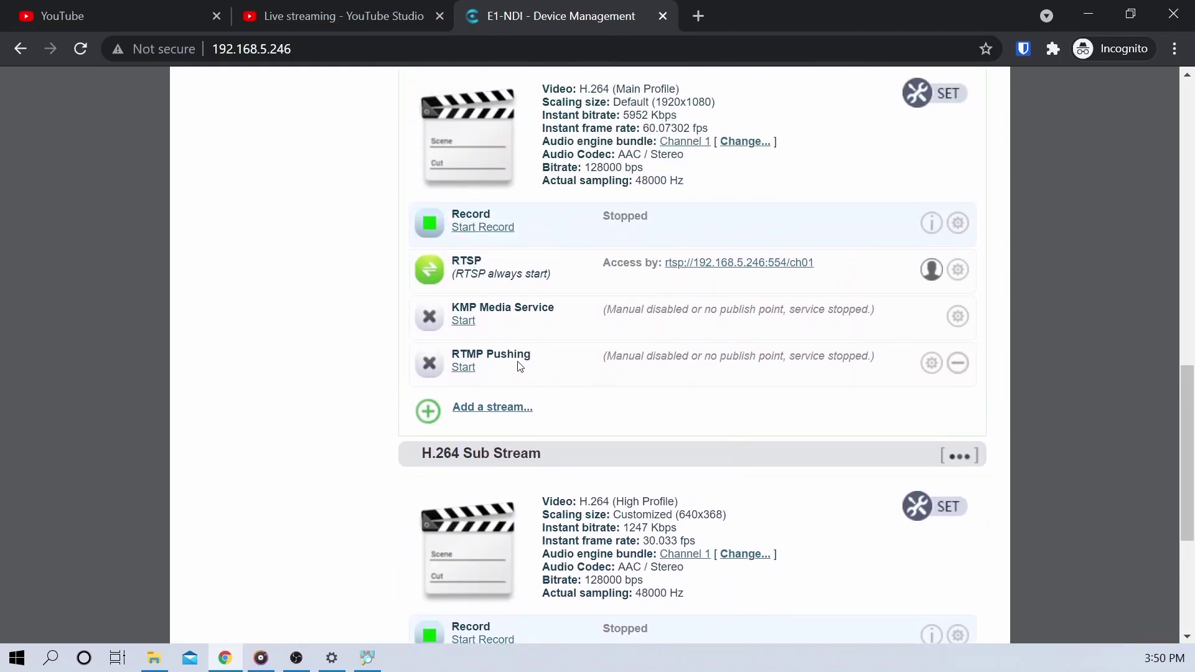
click(933, 365)
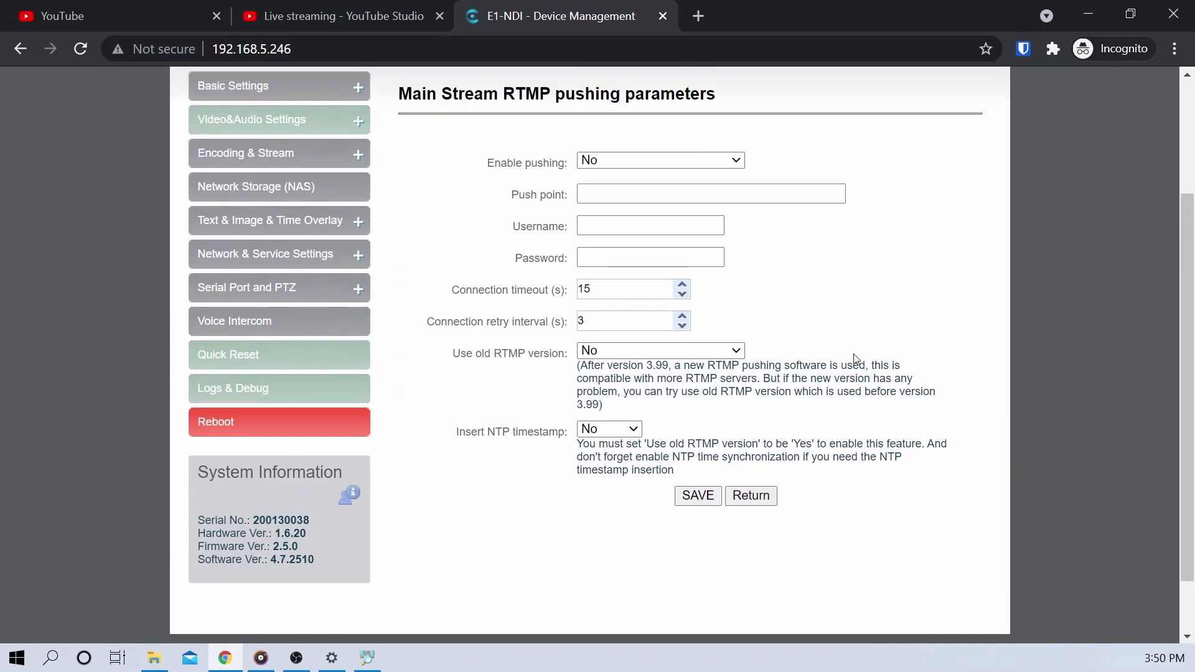
scroll(859, 355, up, 1)
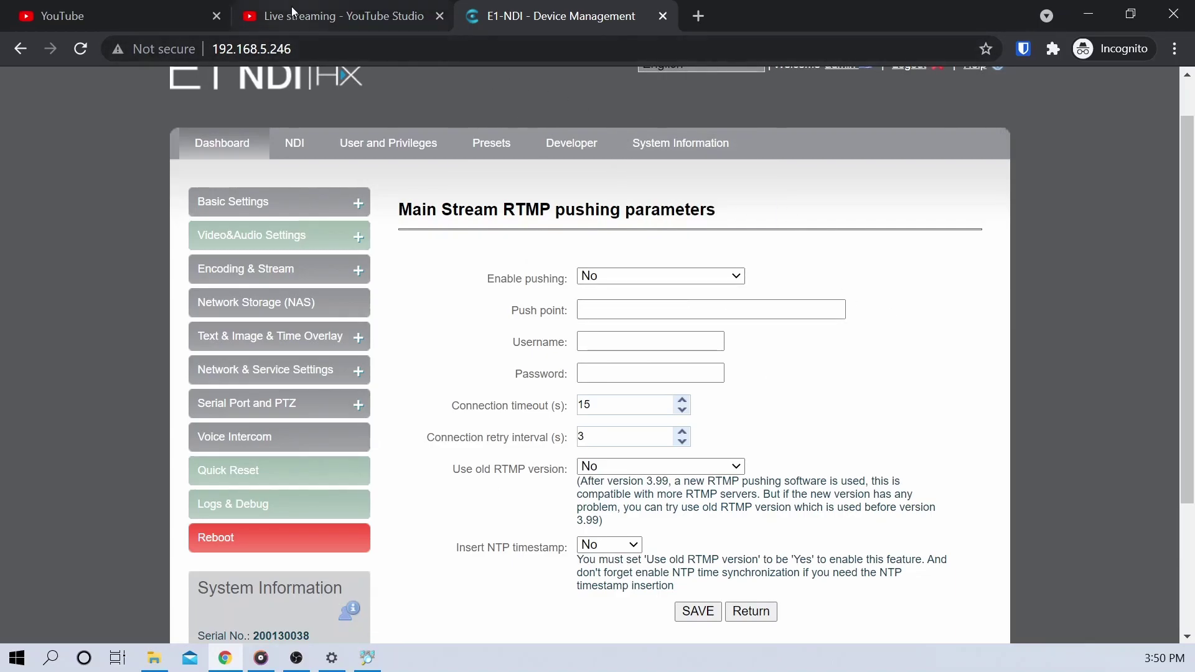
Copy the stream URL from YouTube Studio and paste it into the Push point field
click(330, 15)
scroll(634, 330, down, 2)
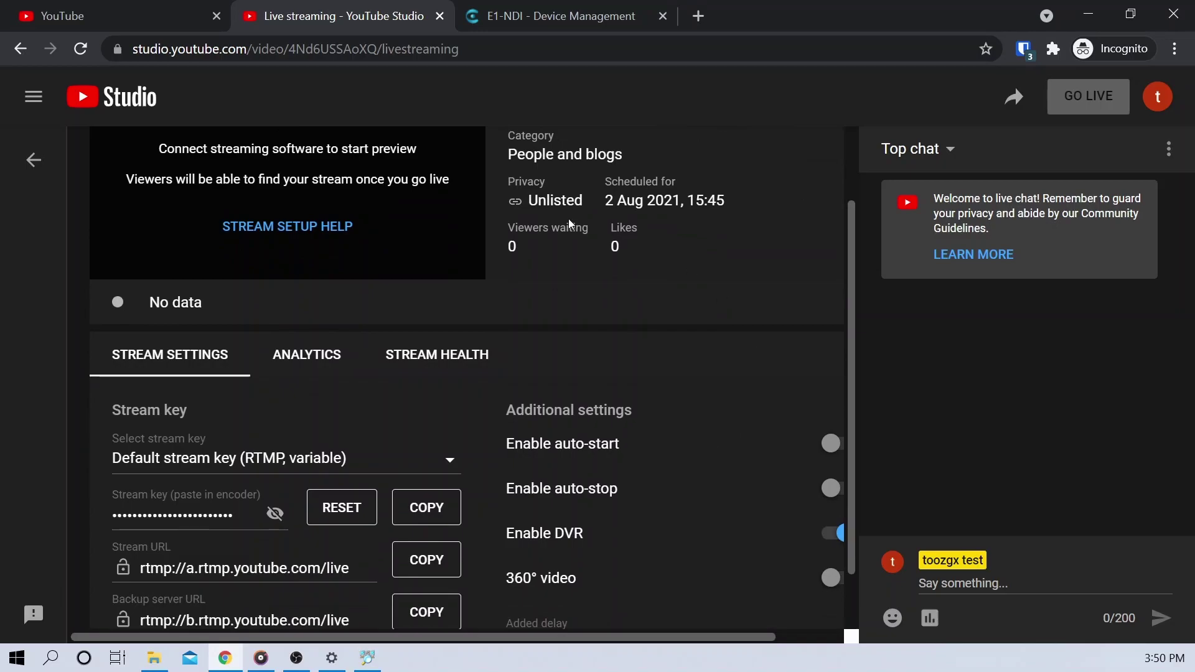
scroll(685, 414, down, 1)
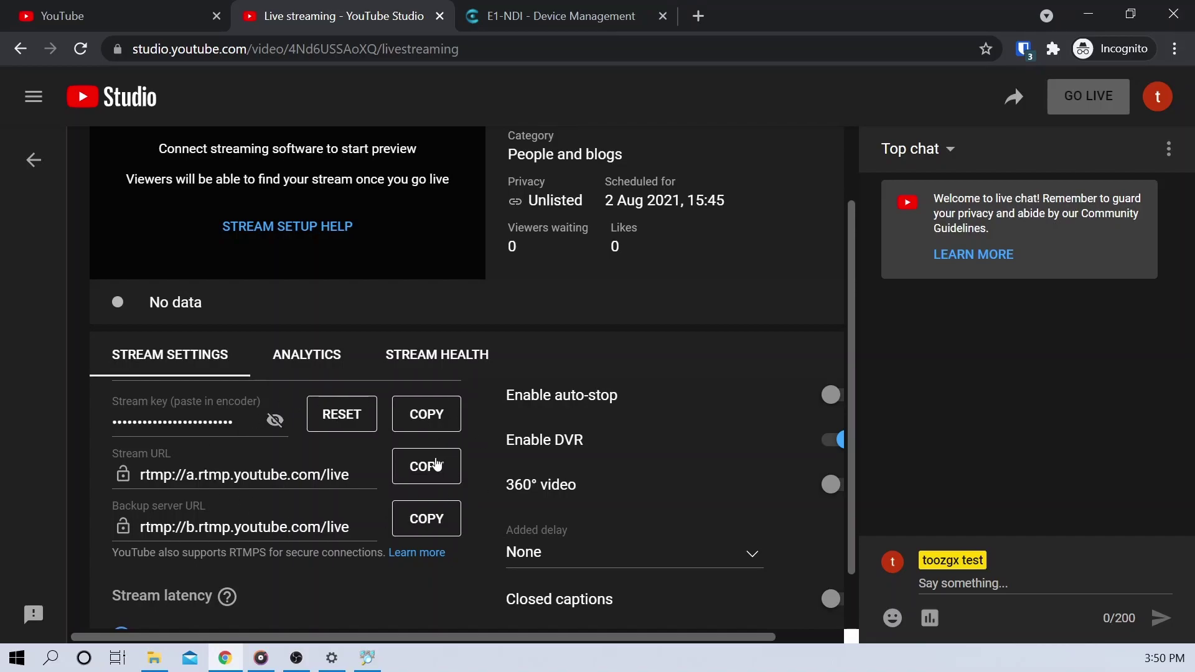
click(436, 464)
click(607, 22)
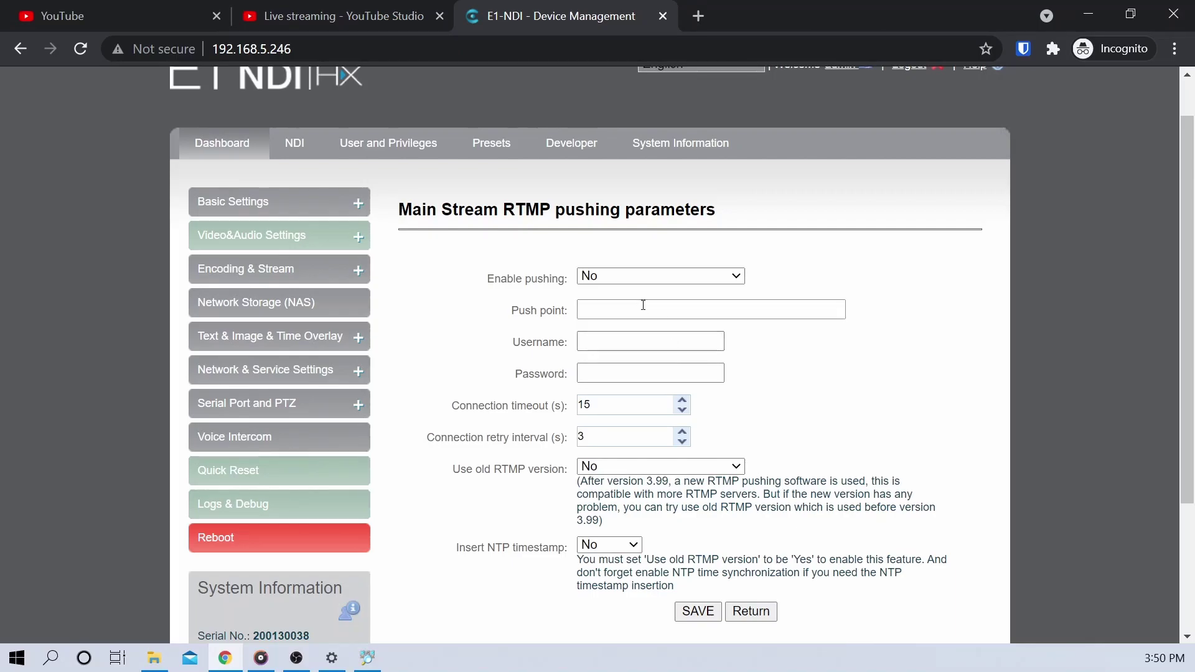
click(640, 306)
key(ctrl+v)
Append '/' and the YouTube stream key to the end of the Push point address
click(343, 15)
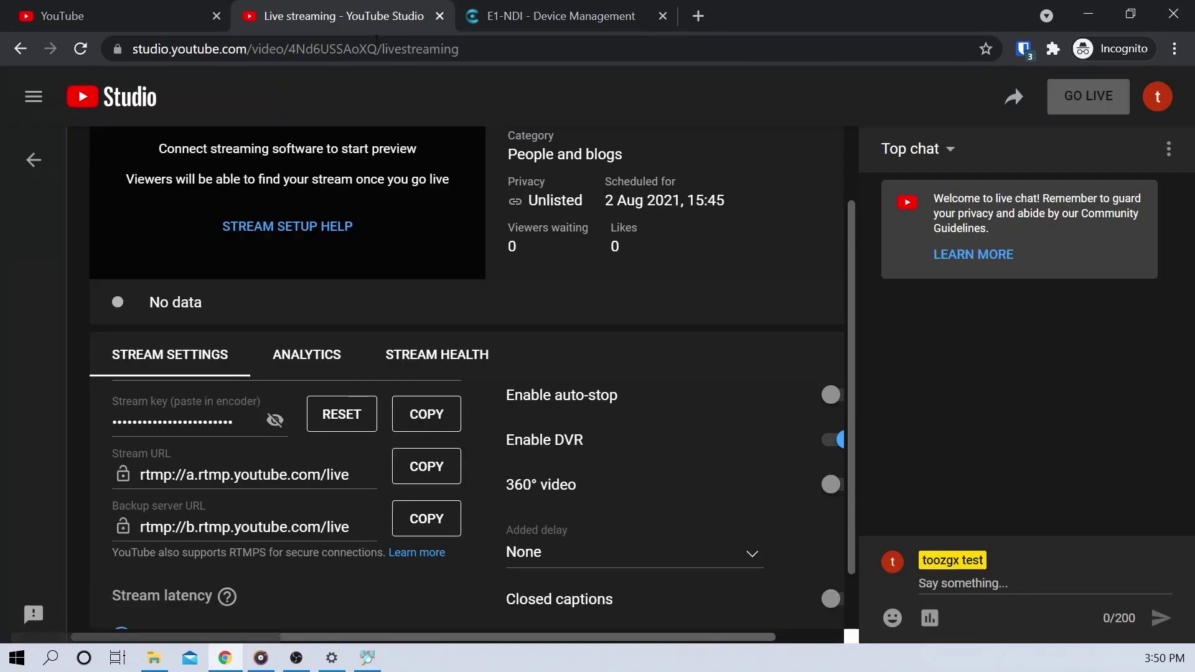
click(275, 420)
click(426, 414)
click(551, 16)
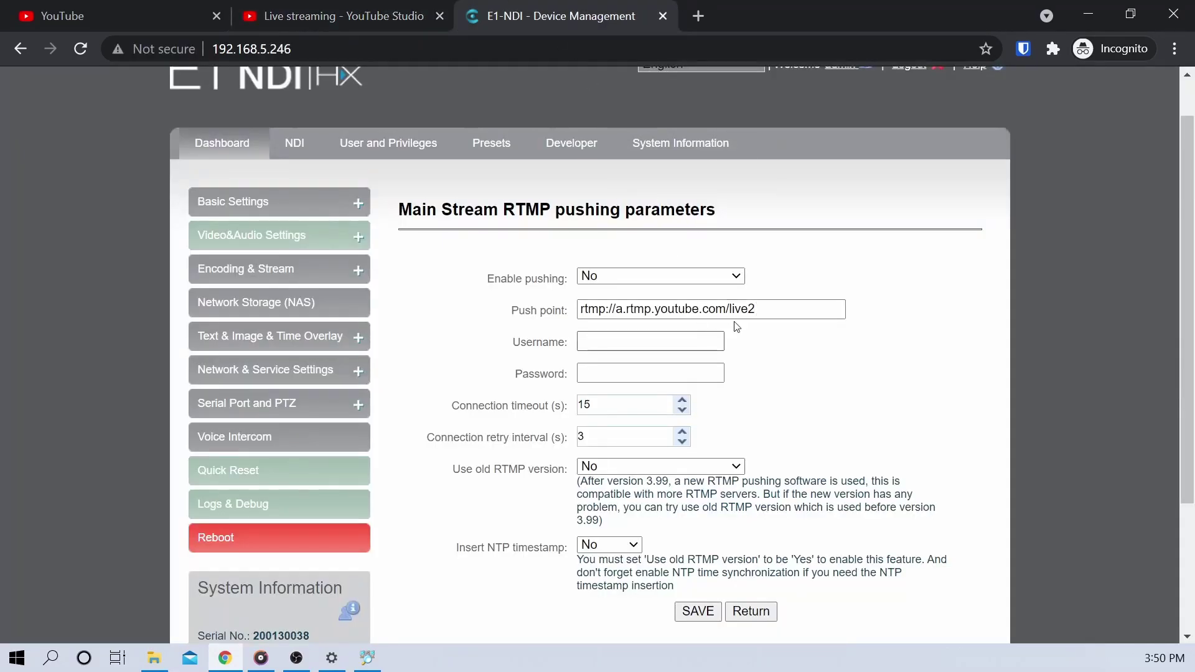
click(761, 311)
text(/)
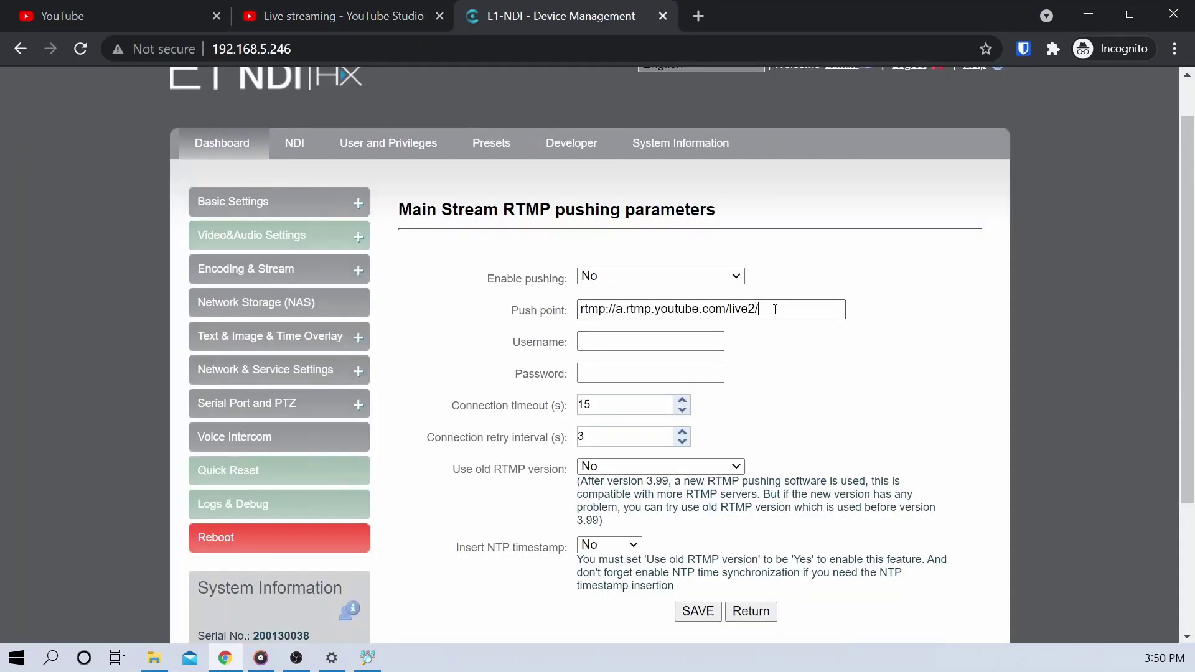
key(ctrl+v)
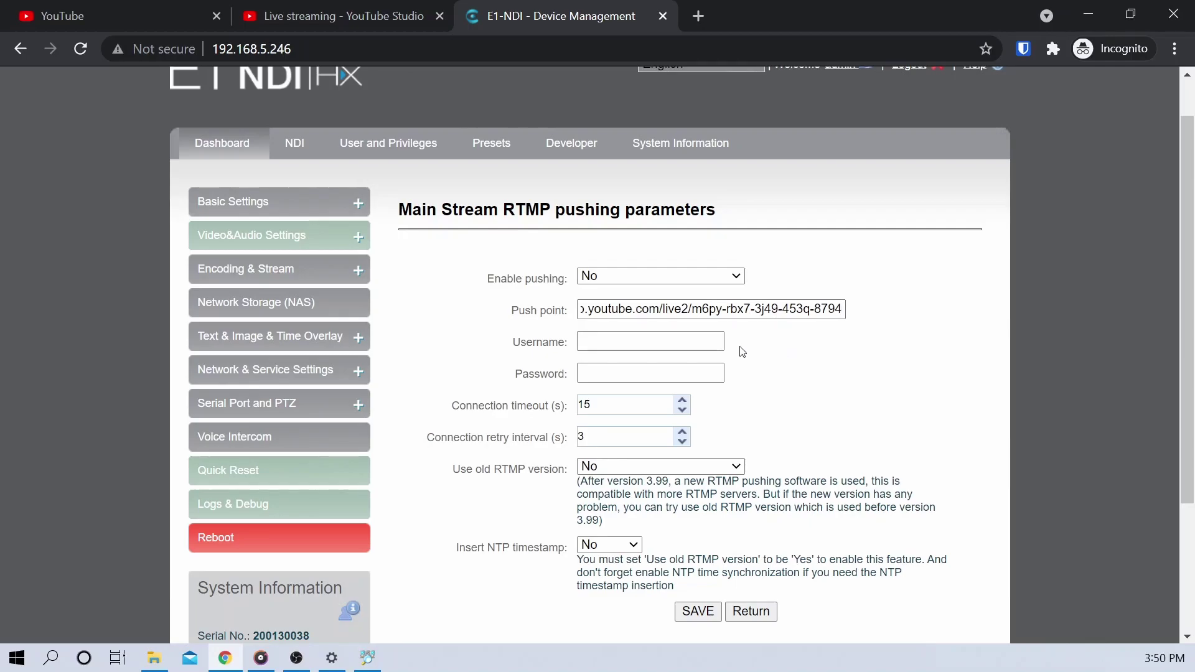
Verify the push point starts with rtmp:// and save the RTMP settings
click(583, 306)
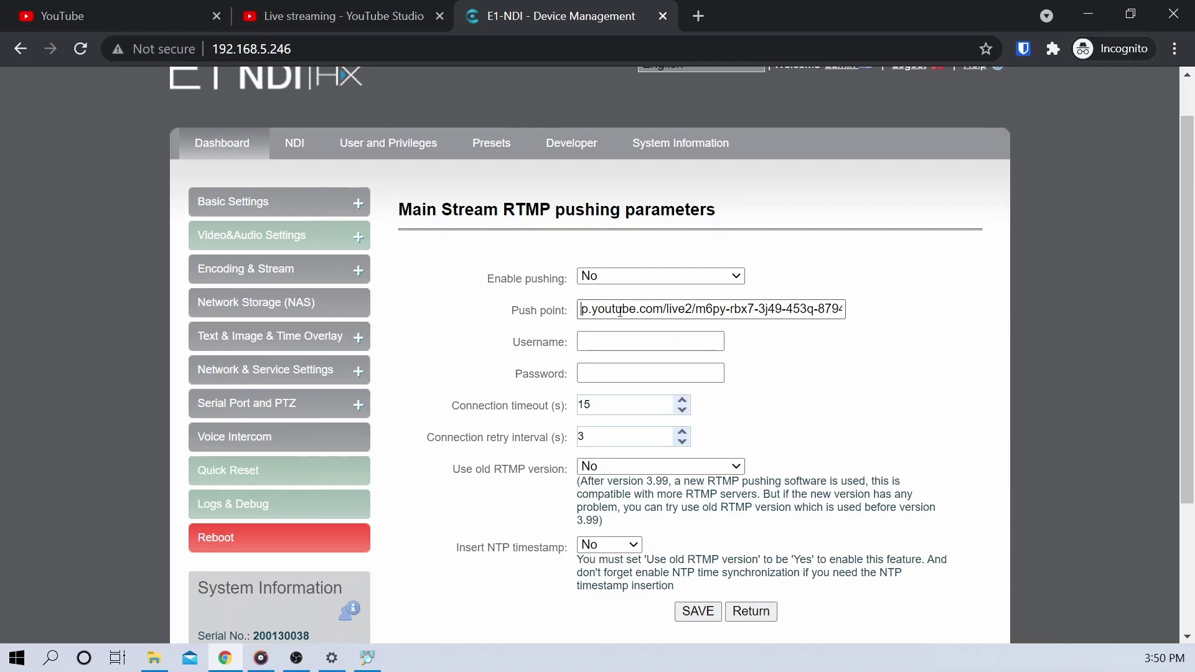
key(Home)
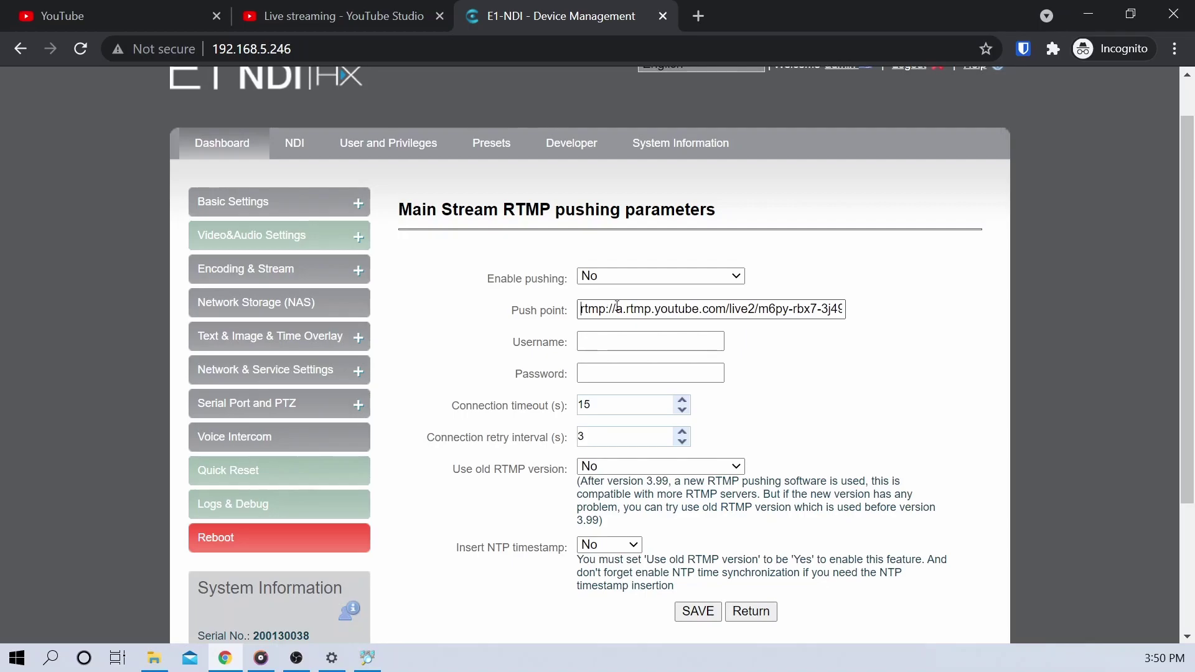
drag(616, 306, 561, 310)
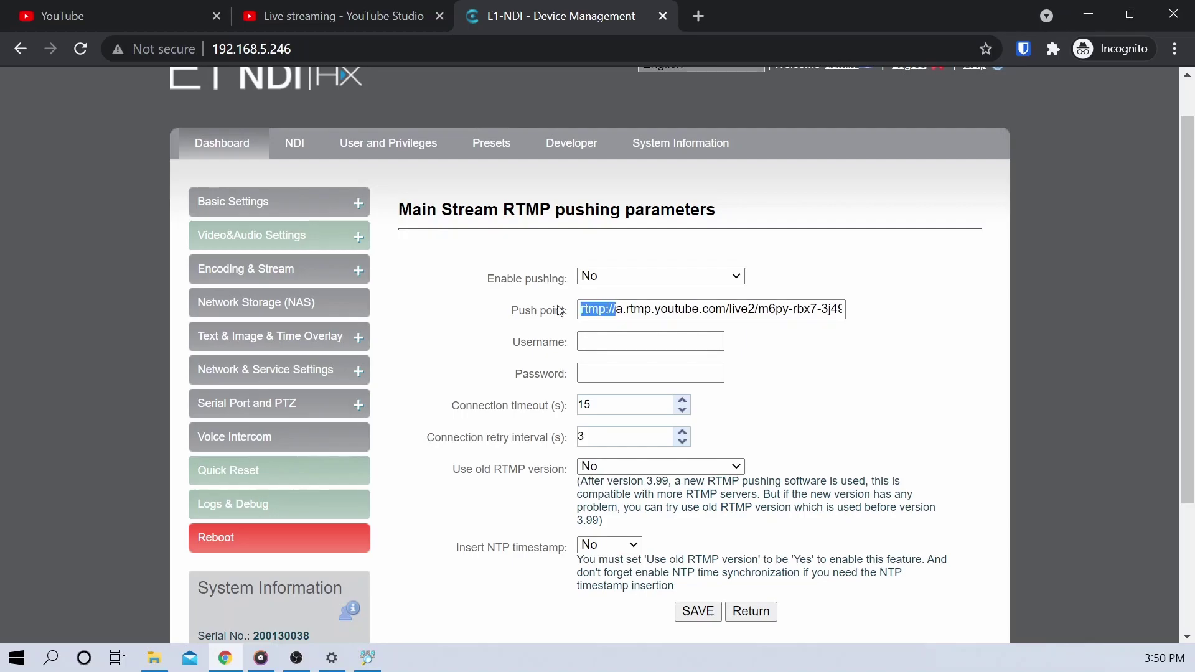
click(777, 330)
click(698, 612)
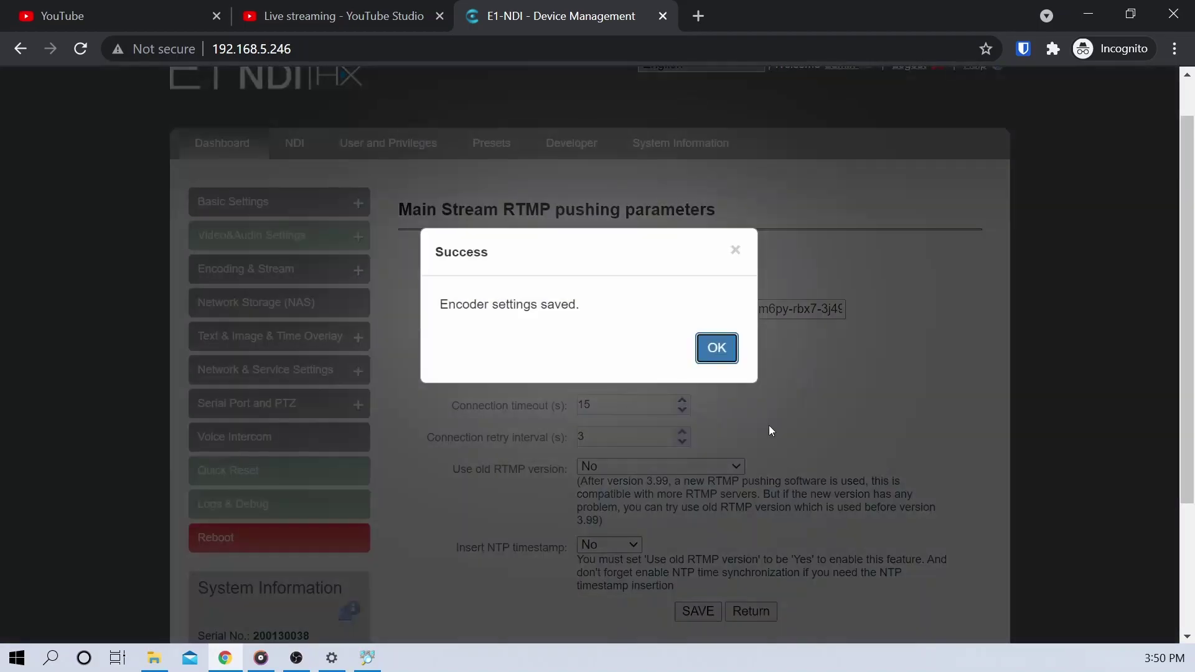
Return to the Dashboard and open the H.264 Main Stream encoder parameters
click(711, 349)
click(236, 153)
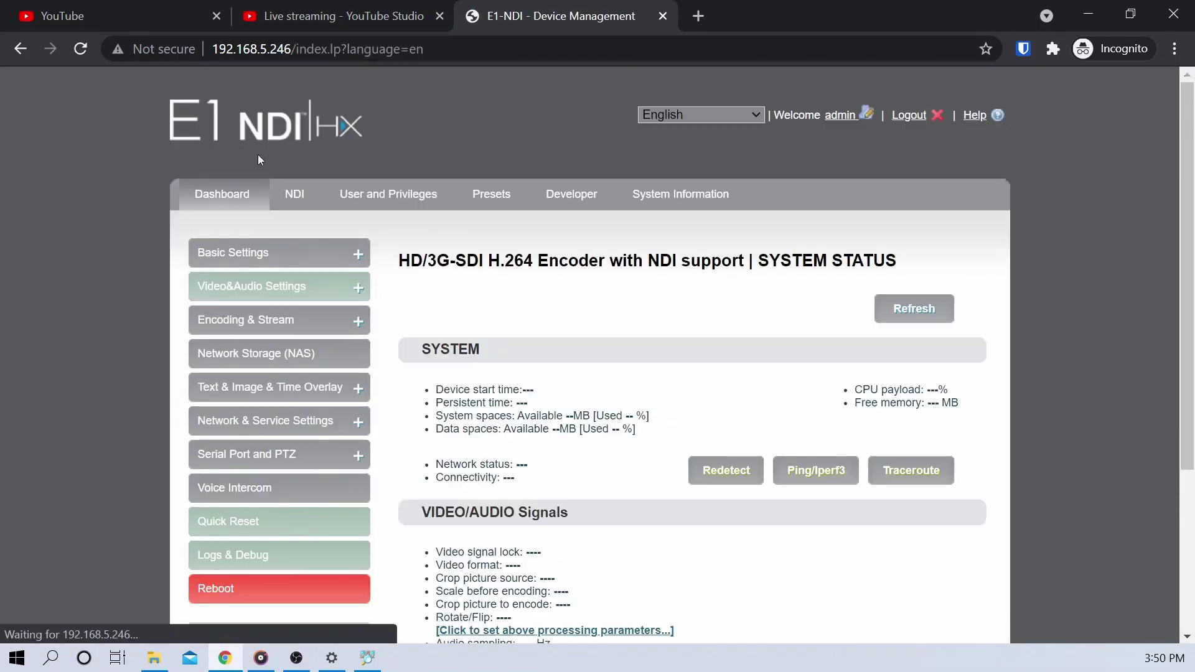
scroll(773, 451, down, 3)
scroll(770, 453, down, 10)
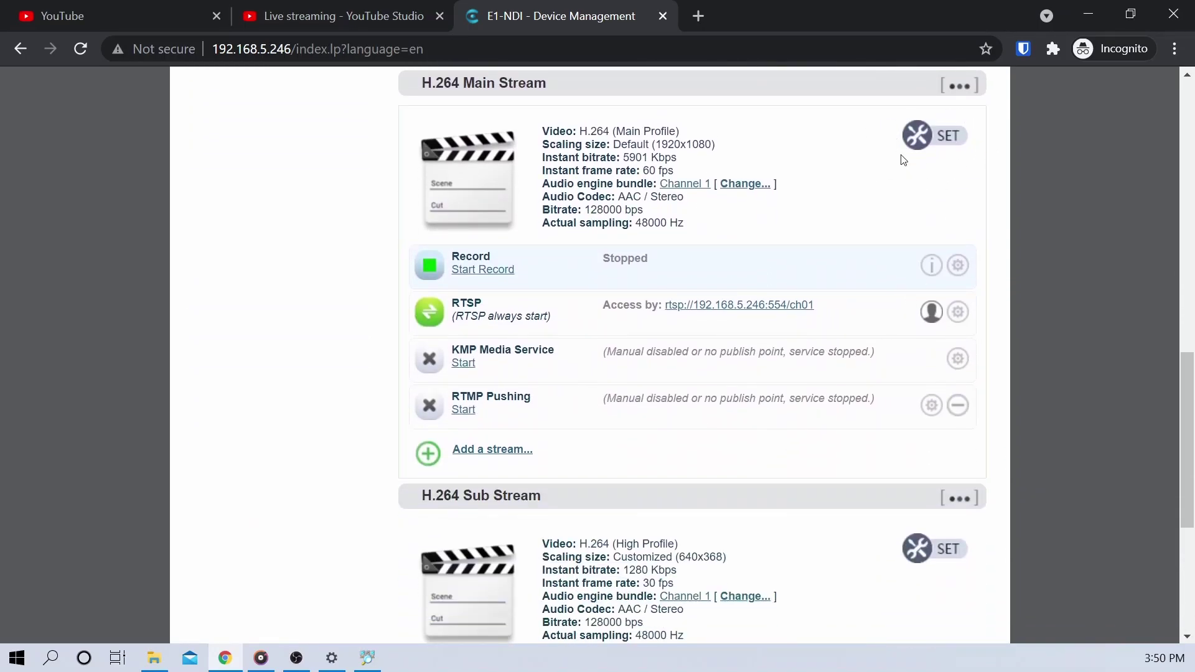
click(926, 142)
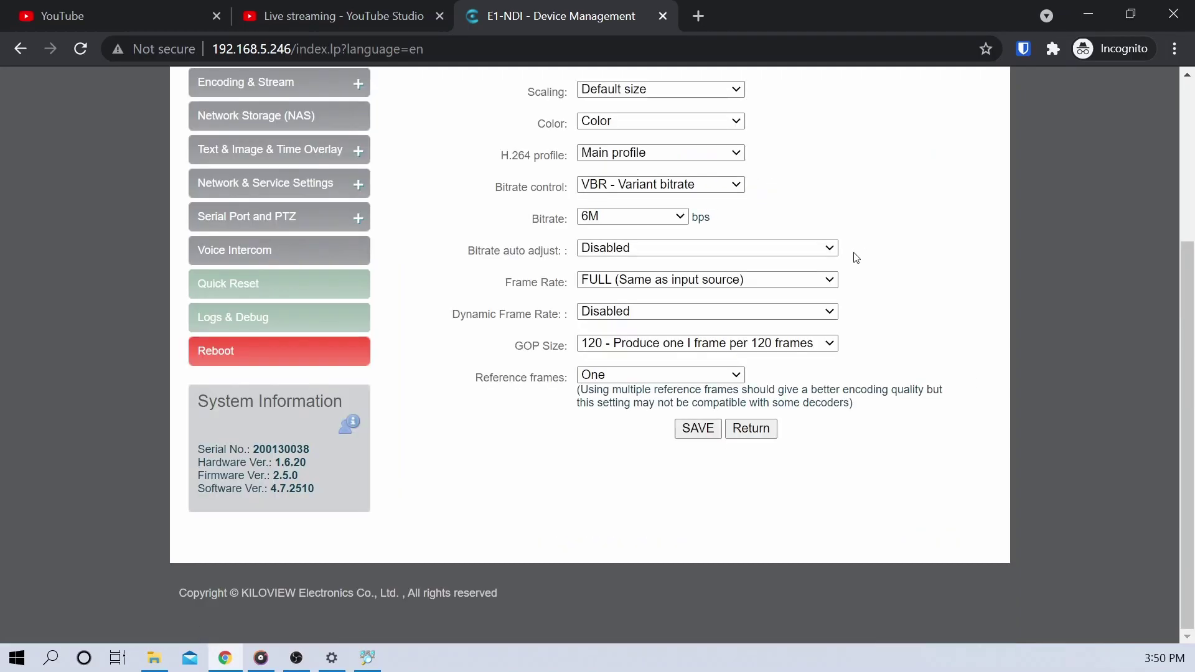
scroll(863, 255, up, 2)
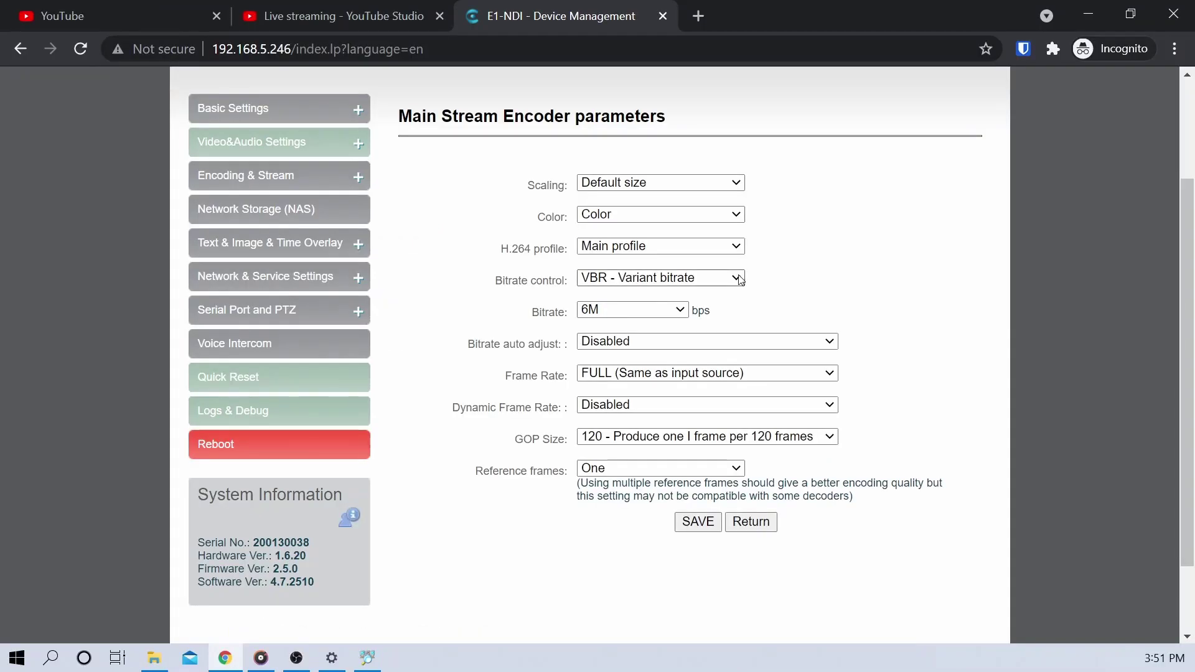
Keep VBR bitrate control, a 6M bitrate and a GOP size of 120 frames
click(738, 280)
click(652, 309)
click(680, 310)
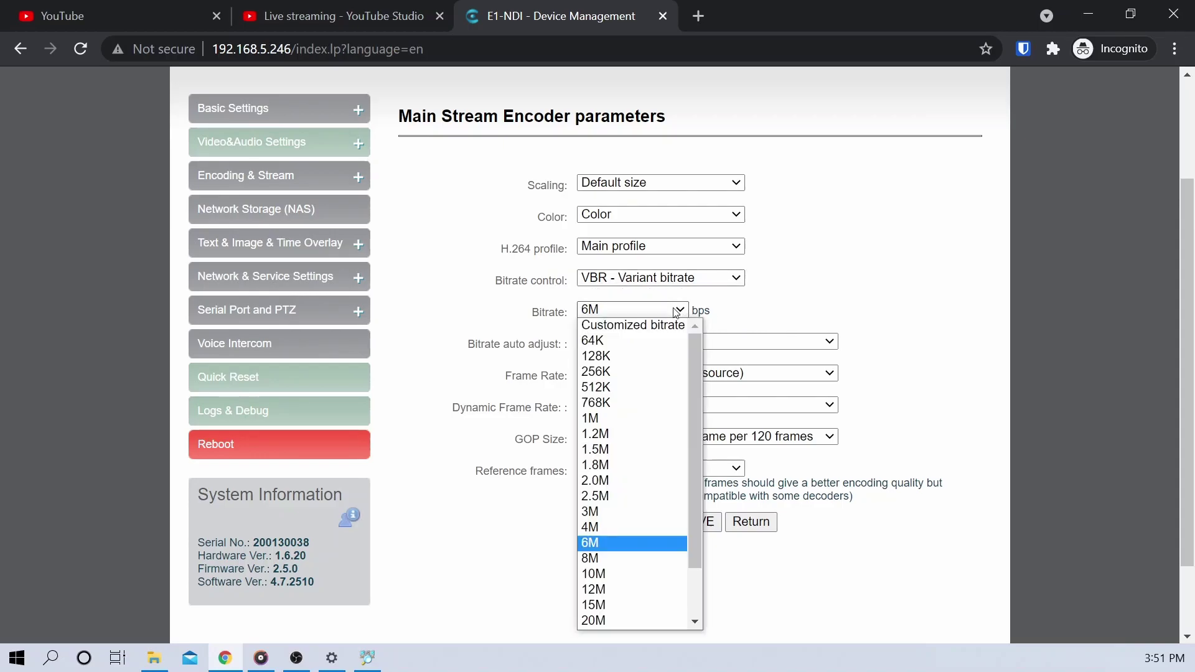
click(637, 543)
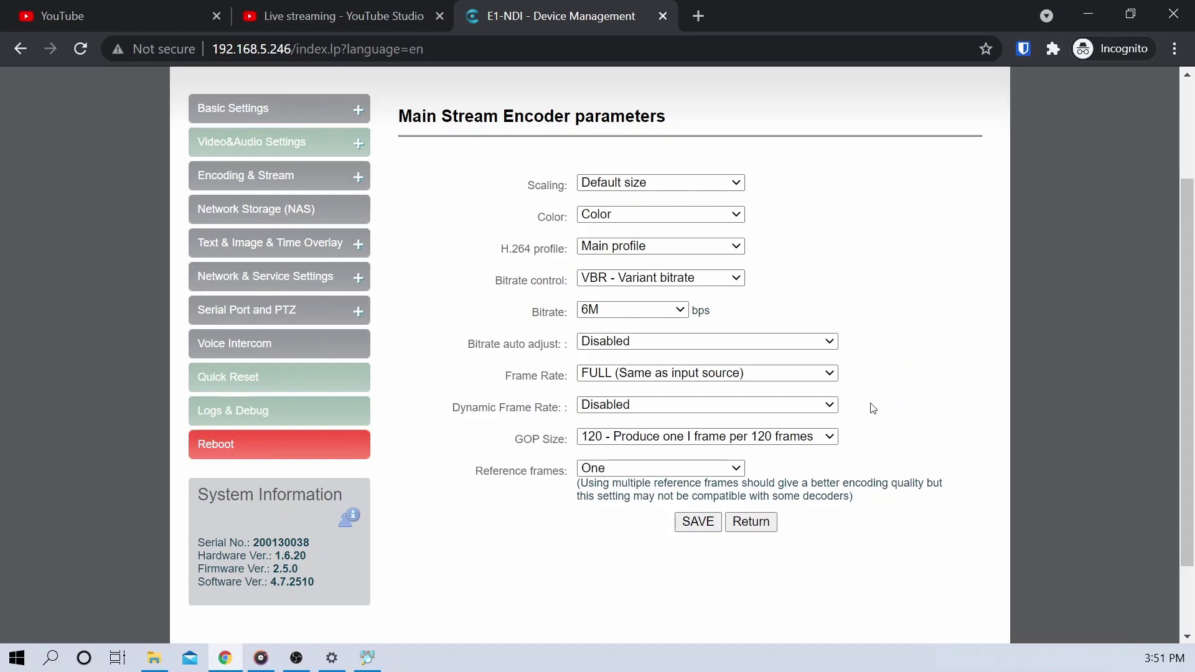
click(804, 438)
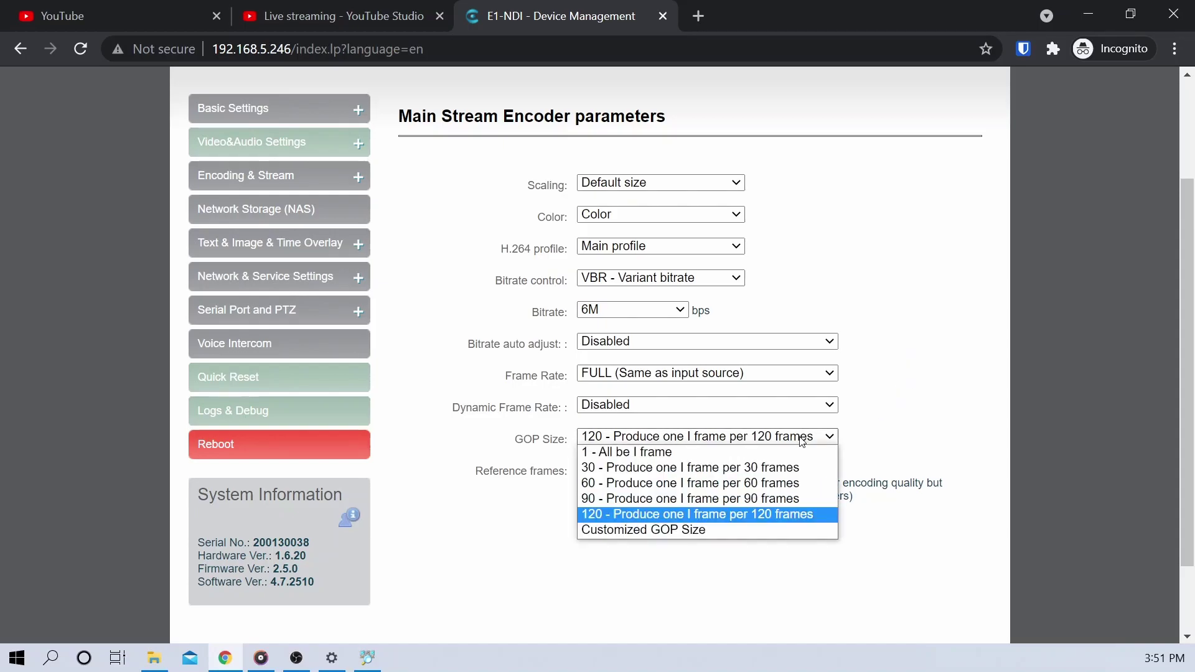
click(778, 521)
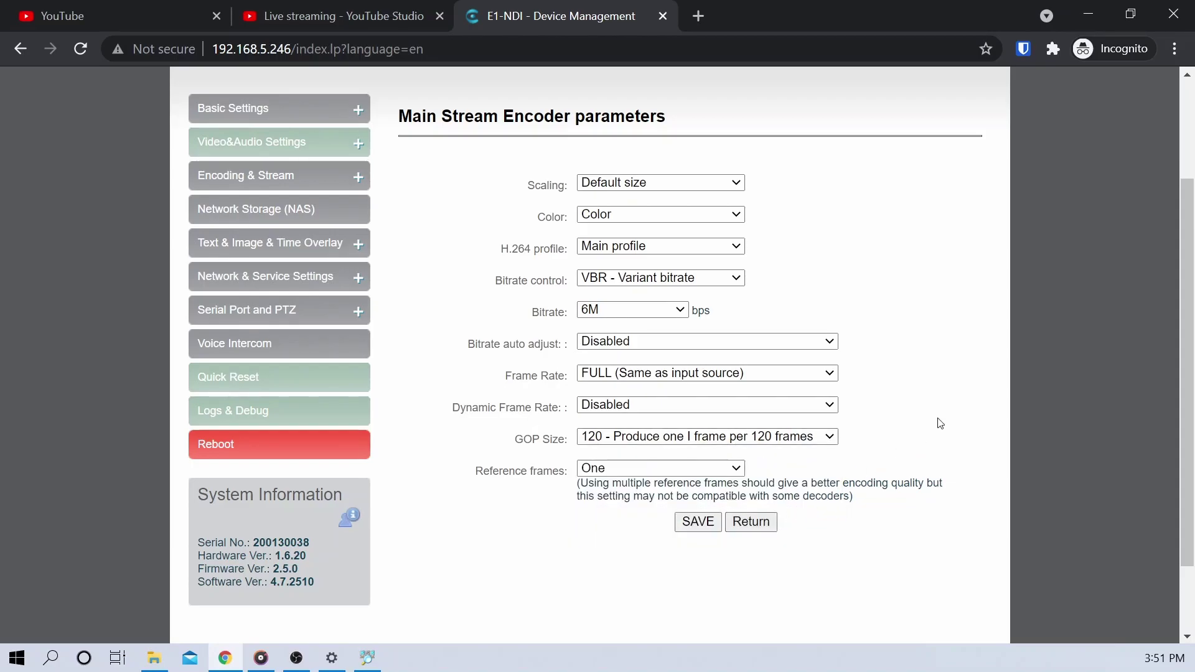
click(698, 523)
Switch GOP size to Customized, enter 5, and save the encoder parameters
click(809, 439)
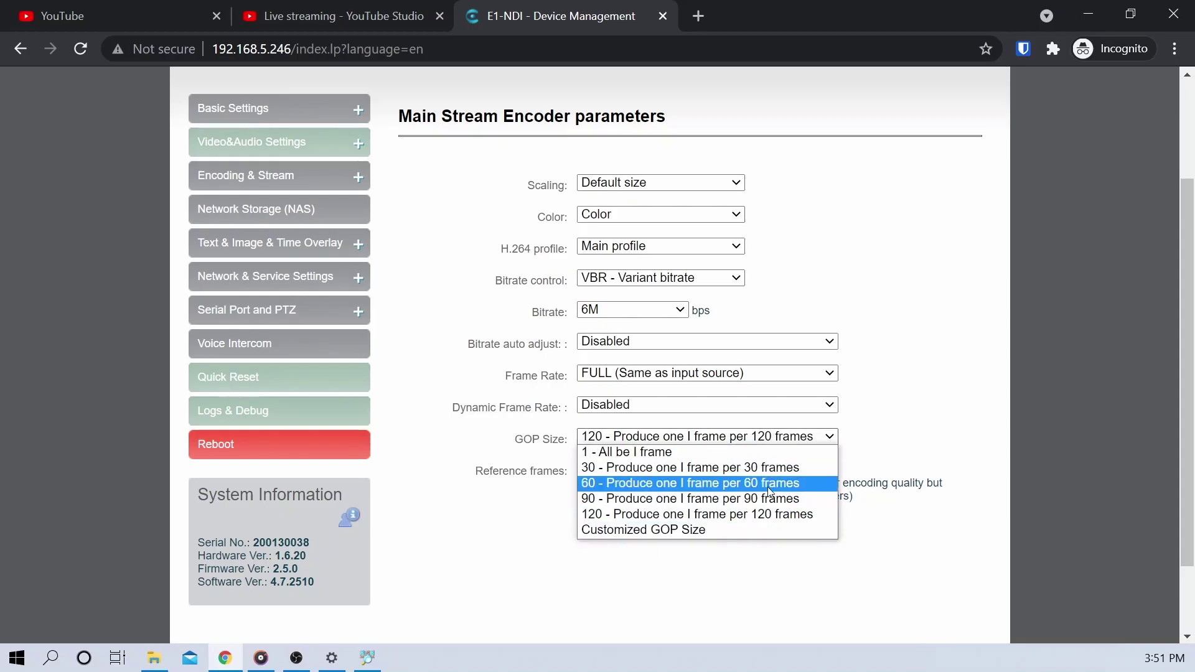
click(705, 529)
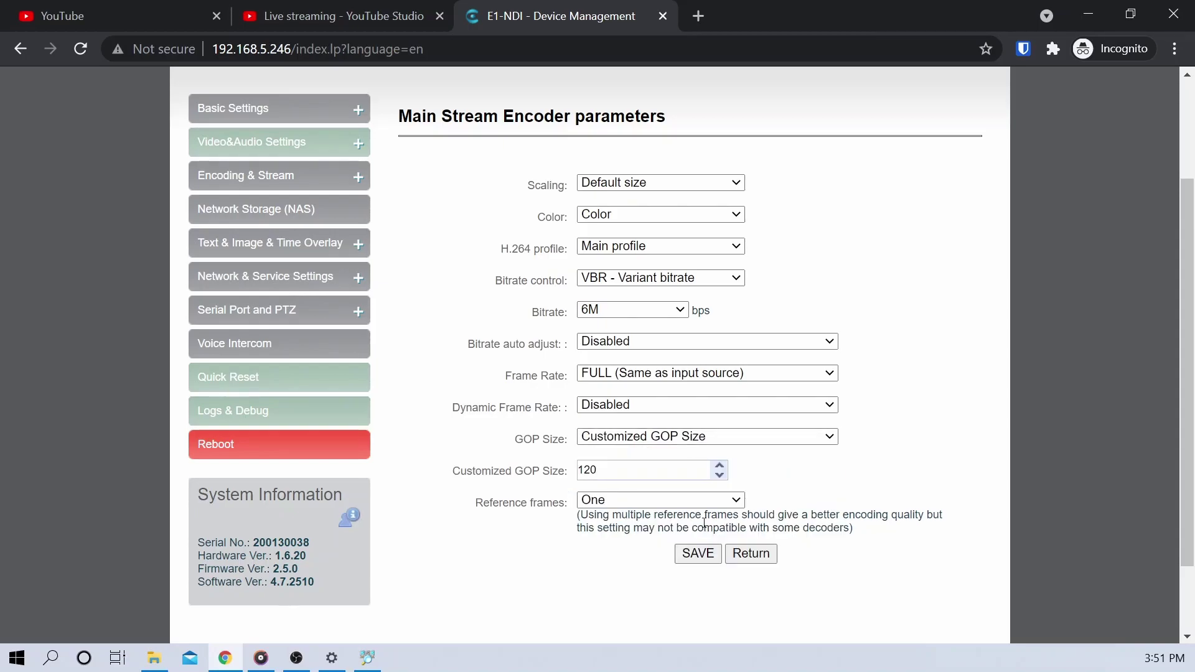
double_click(675, 472)
text(50)
key(Return)
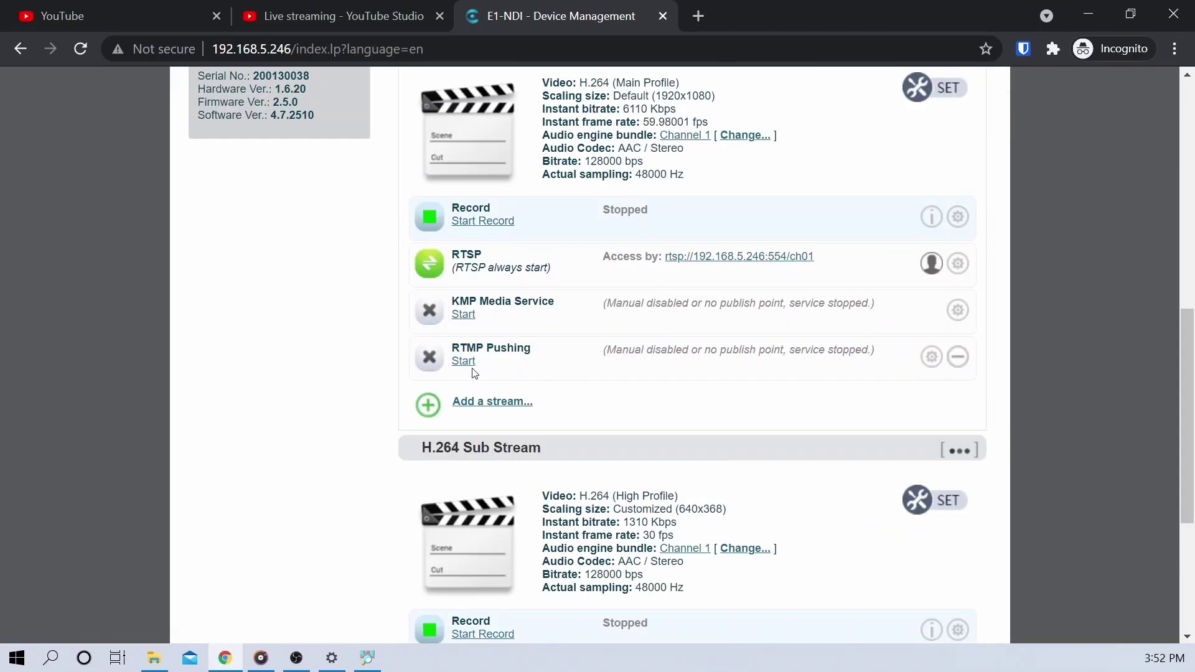
Set the main stream's RTMP Enable pushing to Yes, save, and return to YouTube Studio
click(932, 356)
scroll(662, 285, up, 4)
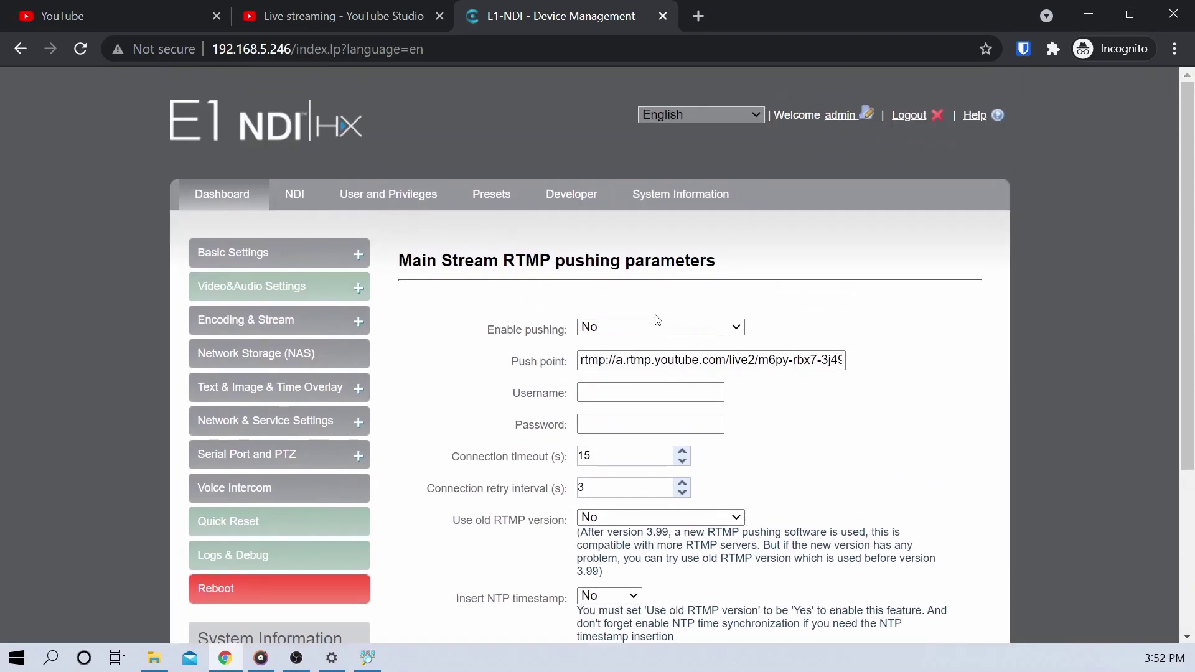
click(641, 323)
click(623, 357)
scroll(809, 405, down, 4)
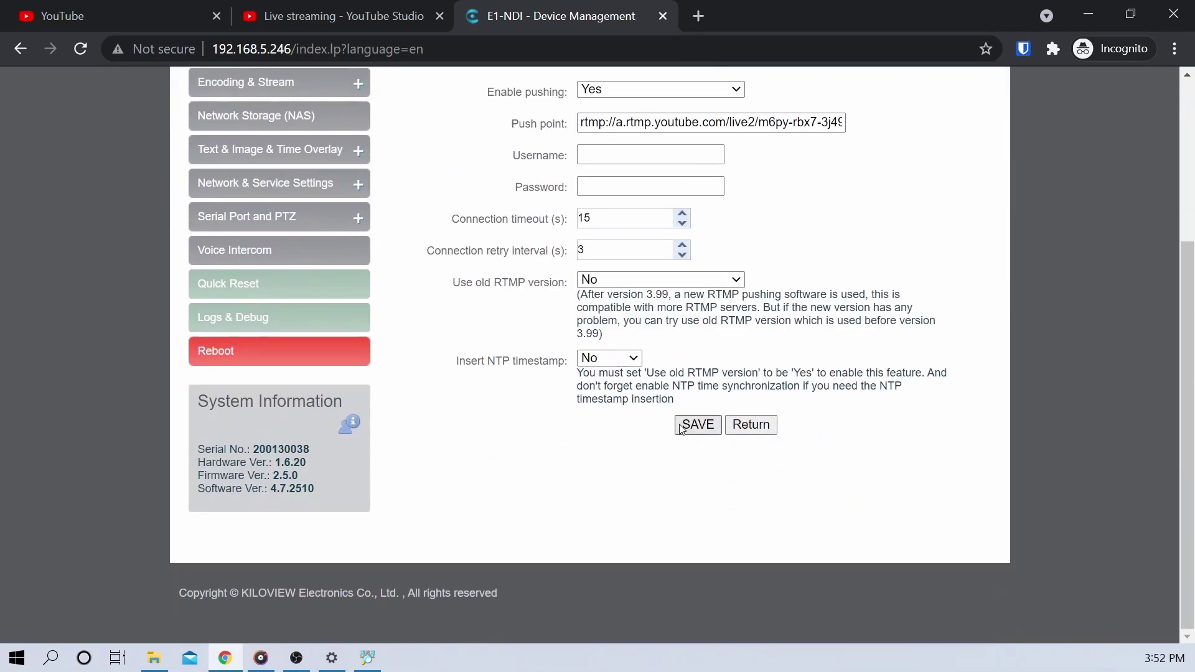
click(700, 426)
click(324, 16)
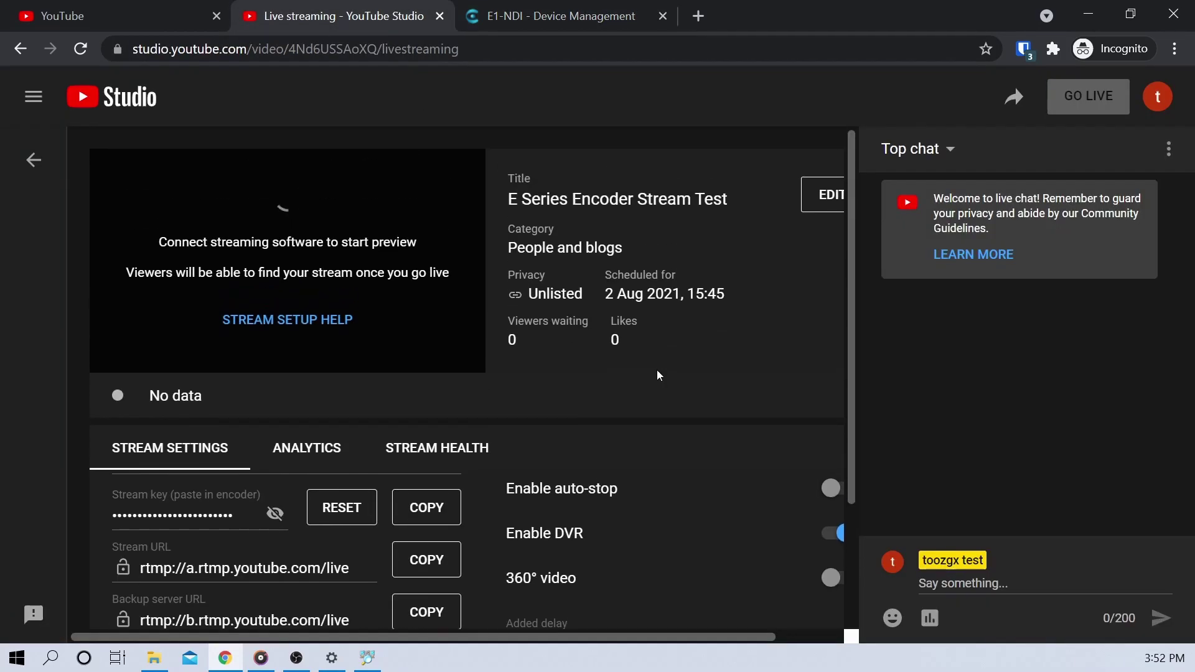